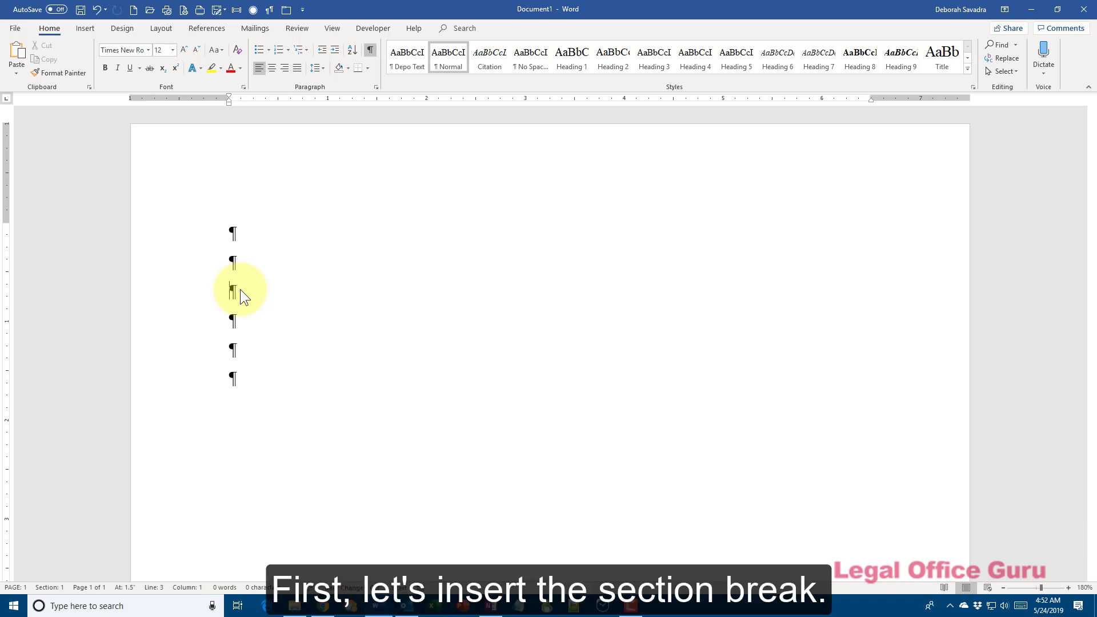
Step: Insert a Next Page section break after the cover page so page 1 is its own section
click(163, 30)
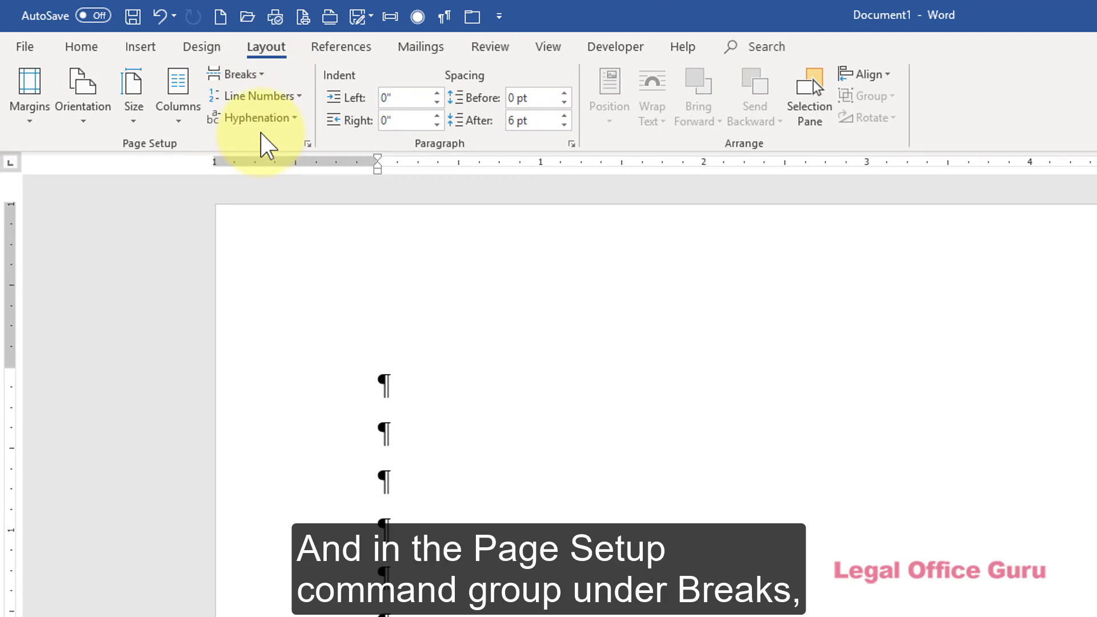
click(241, 75)
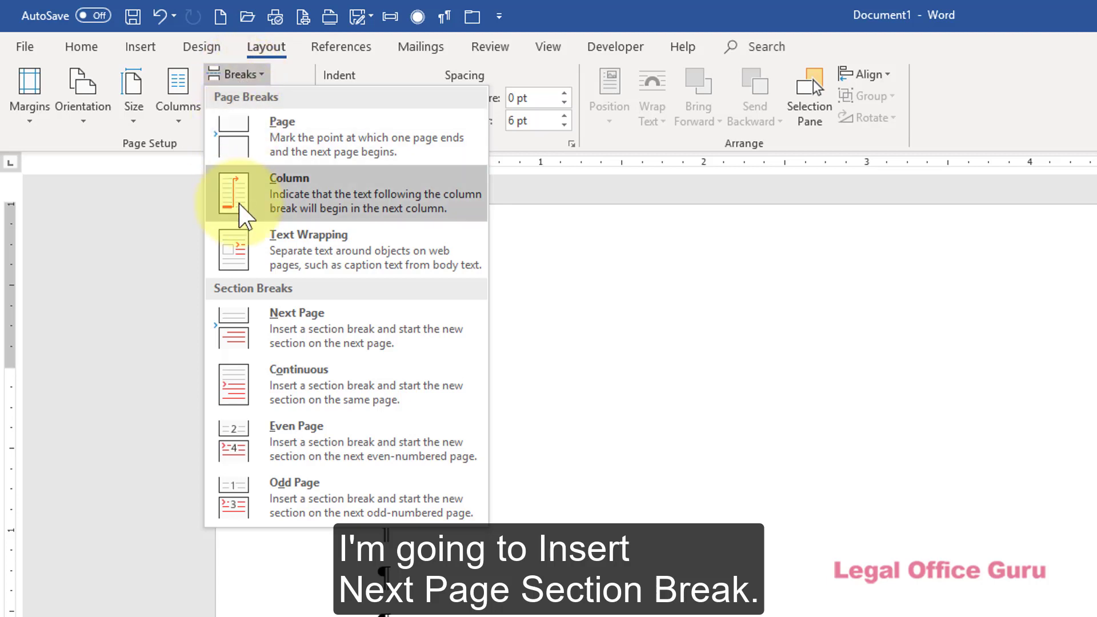
click(263, 311)
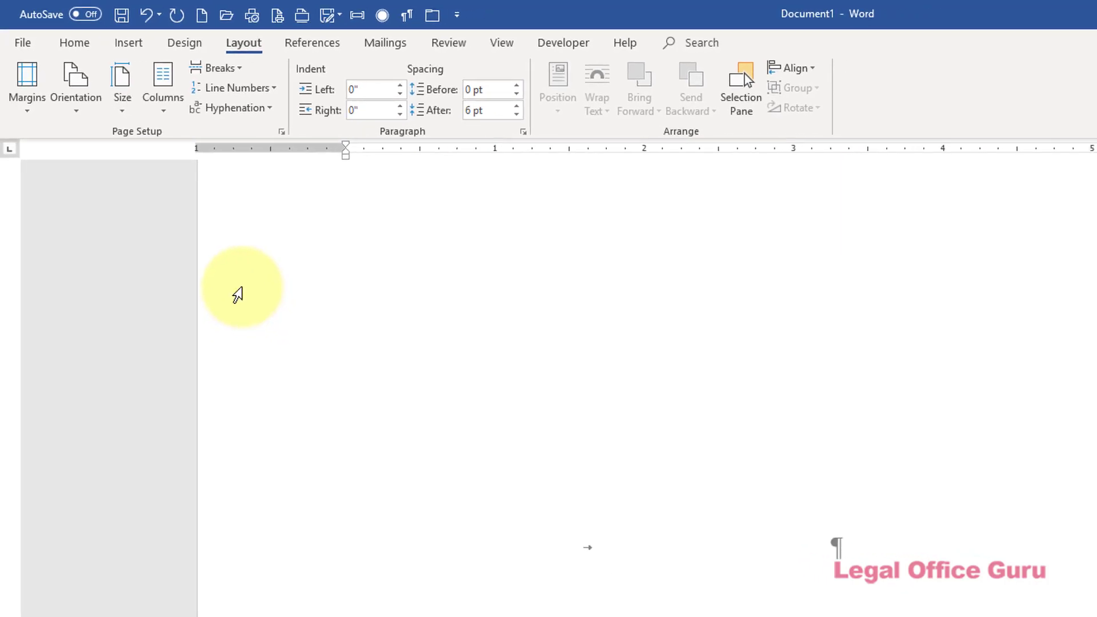
scroll(260, 205, up, 5)
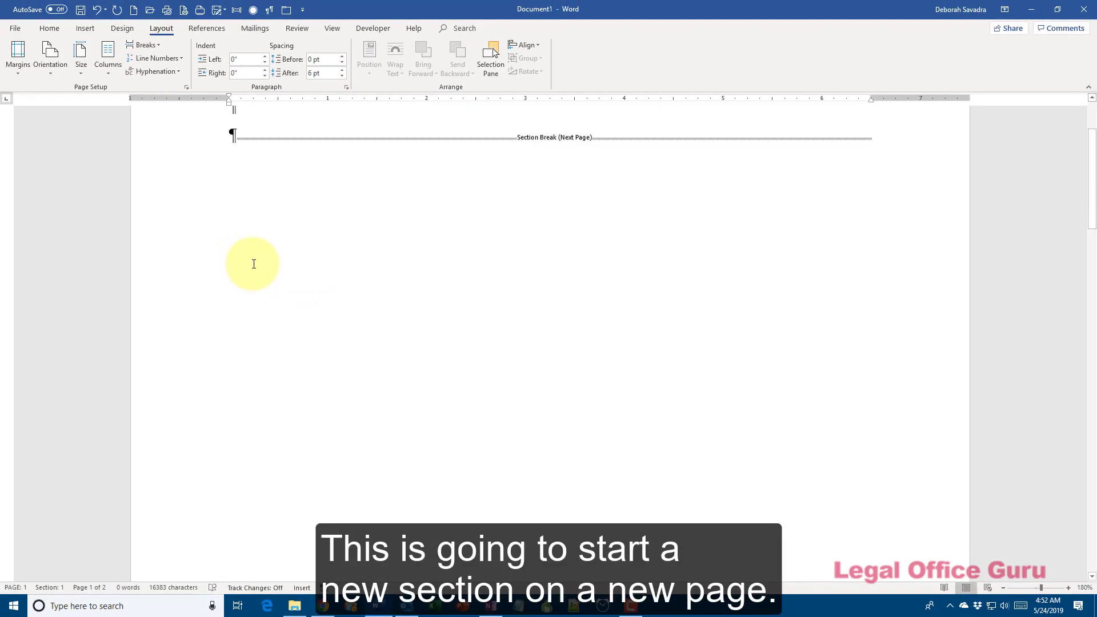
scroll(254, 264, down, 5)
scroll(253, 264, down, 4)
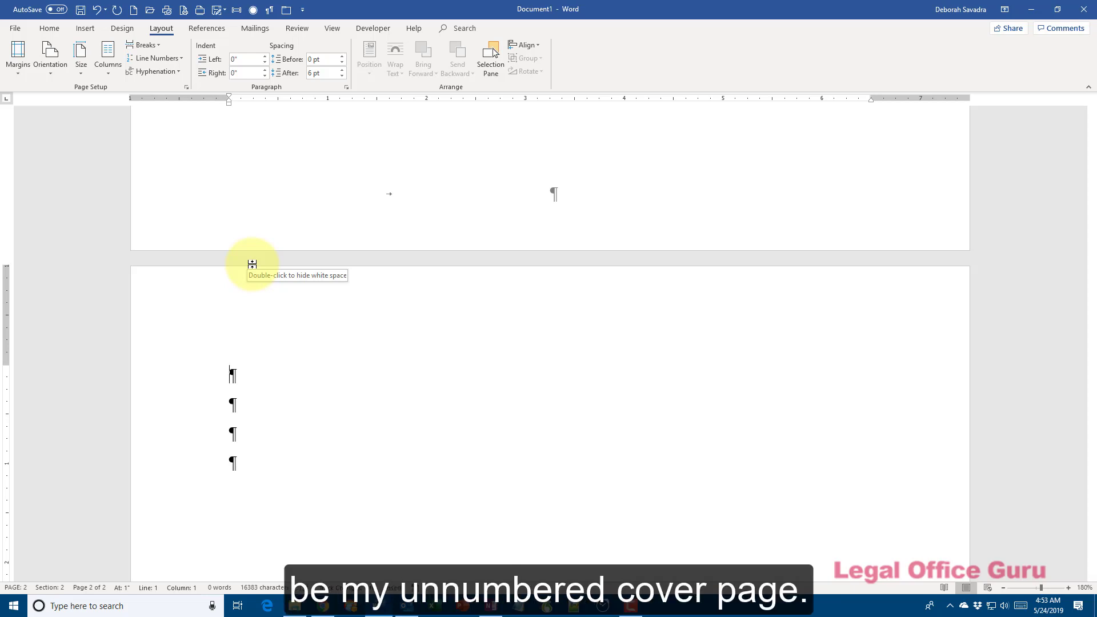
Step: Hide the white space between pages, then open the page 2 footer for editing
double_click(289, 281)
scroll(291, 282, down, 8)
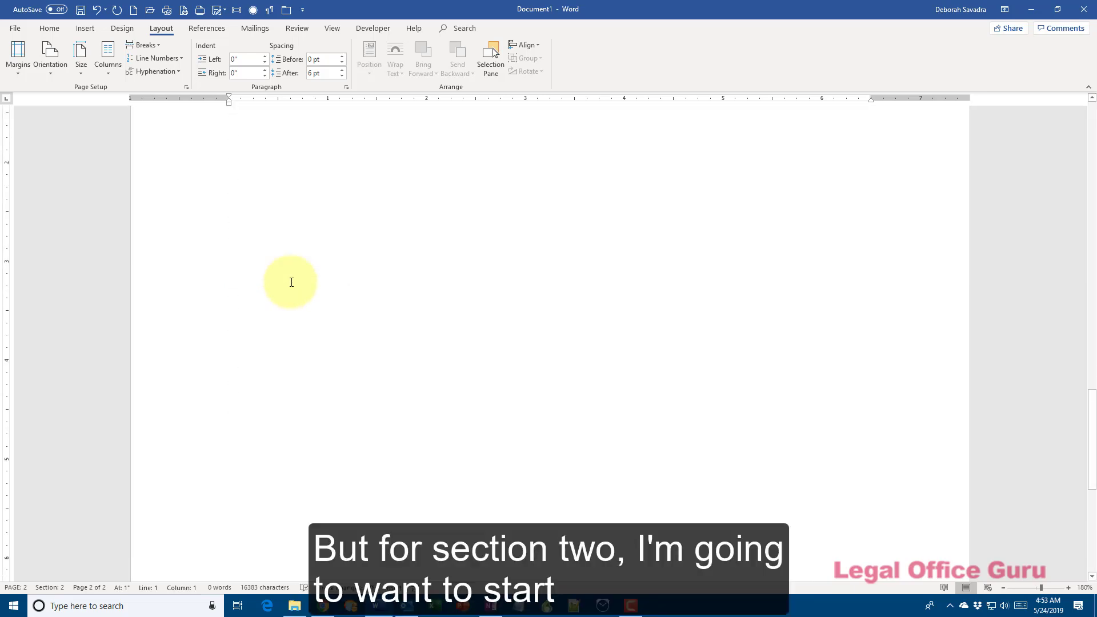
scroll(292, 281, down, 4)
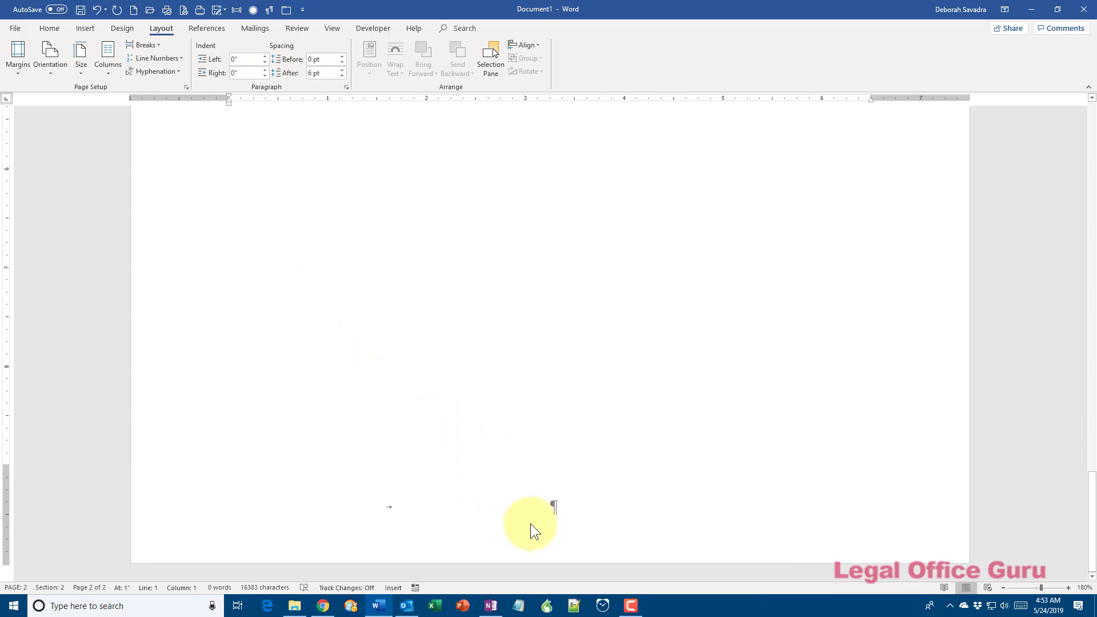
double_click(562, 509)
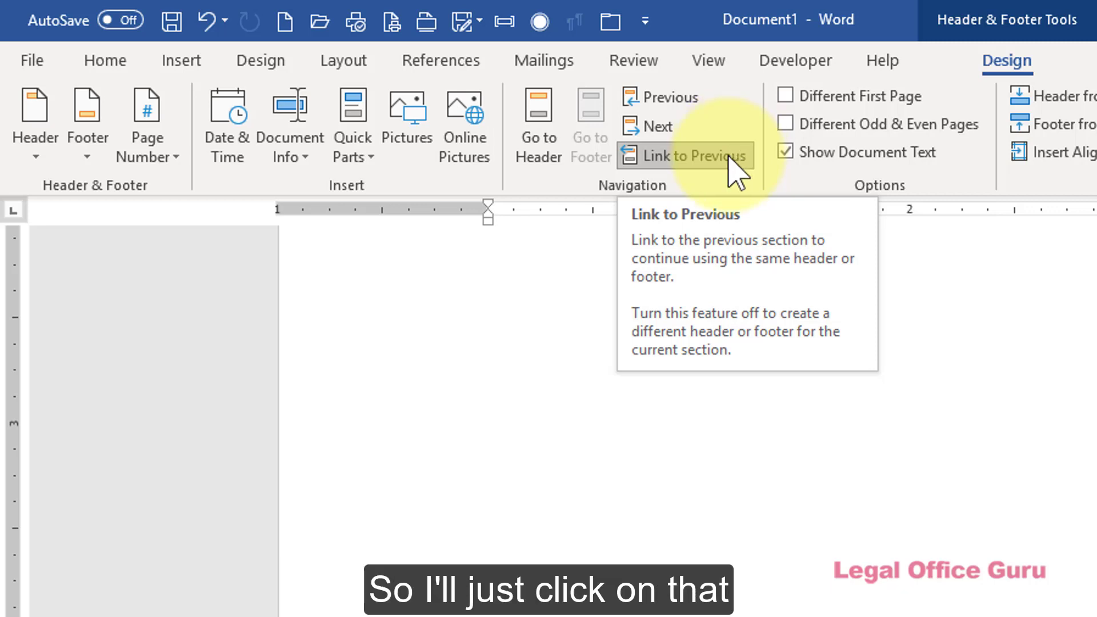
Step: Turn off Link to Previous for the section 2 footer and place the cursor at its centre
click(729, 158)
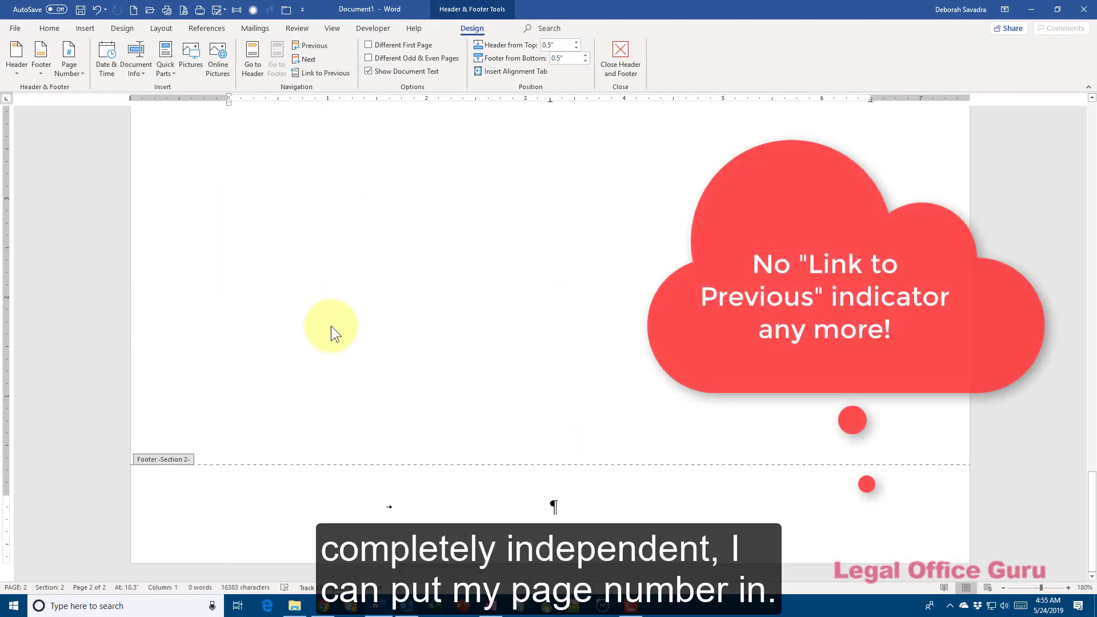
click(556, 509)
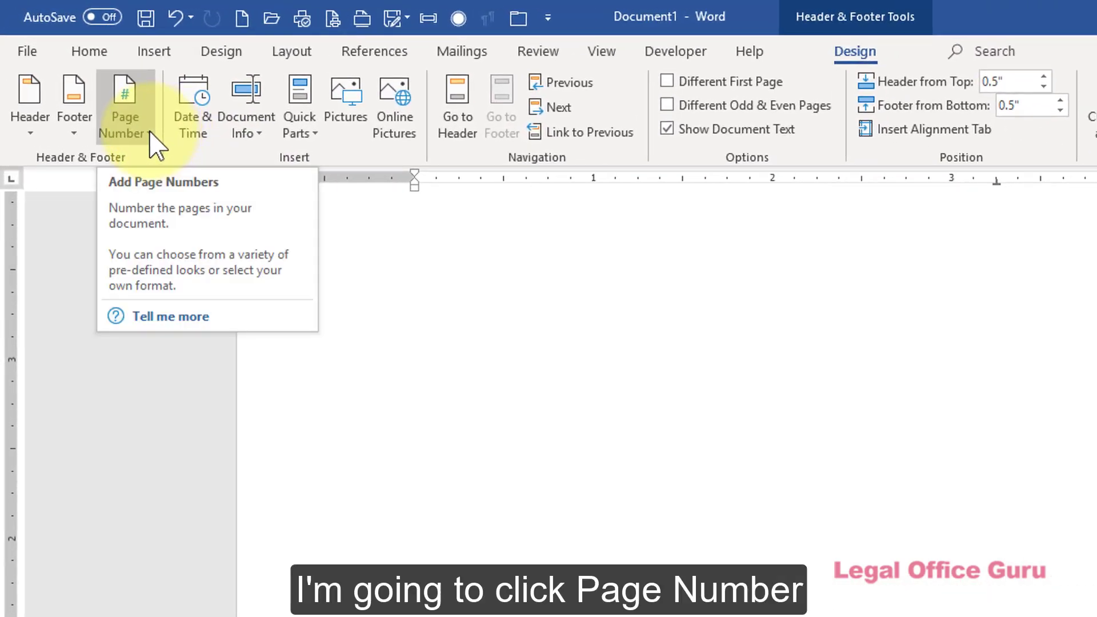
Step: Insert a Plain Number page number at the footer's centre, currently showing 2
click(150, 133)
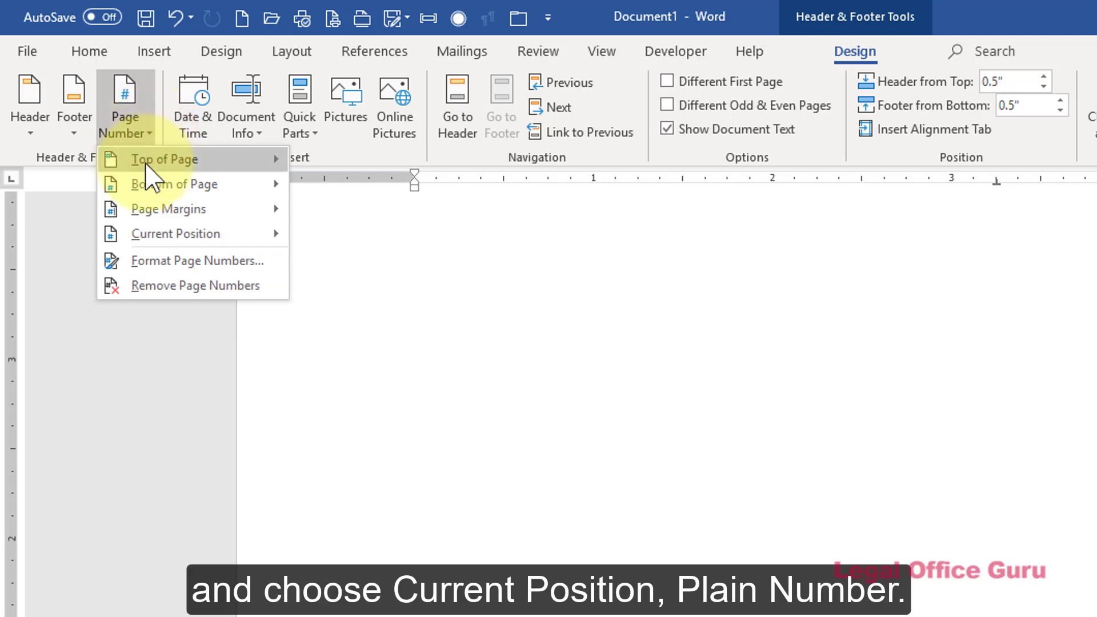
mouse_move(145, 237)
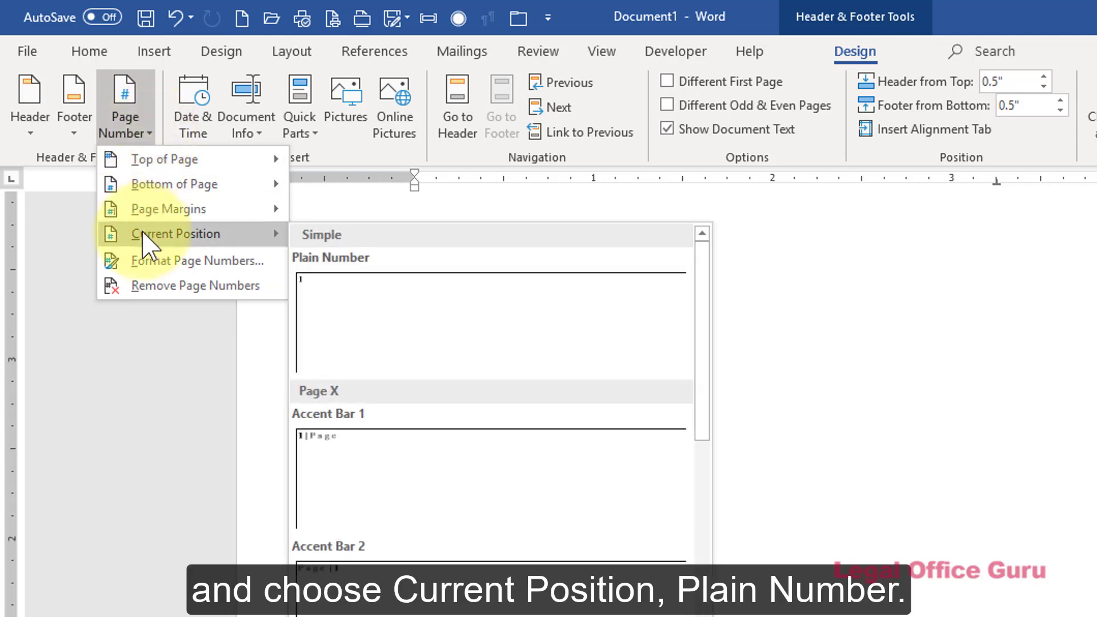
click(420, 303)
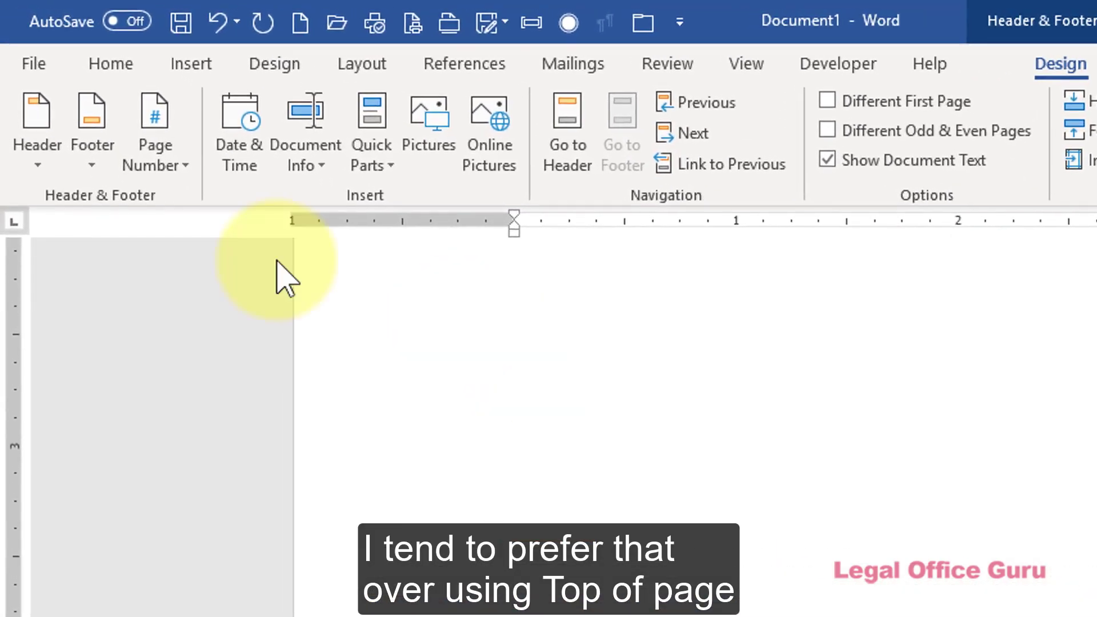
click(145, 165)
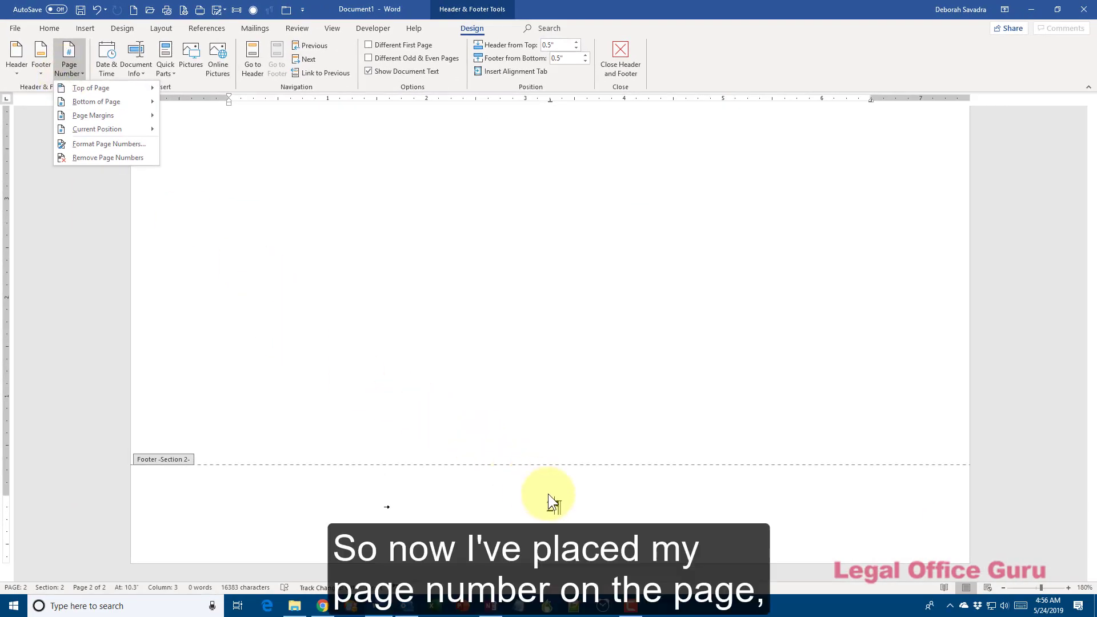
click(570, 502)
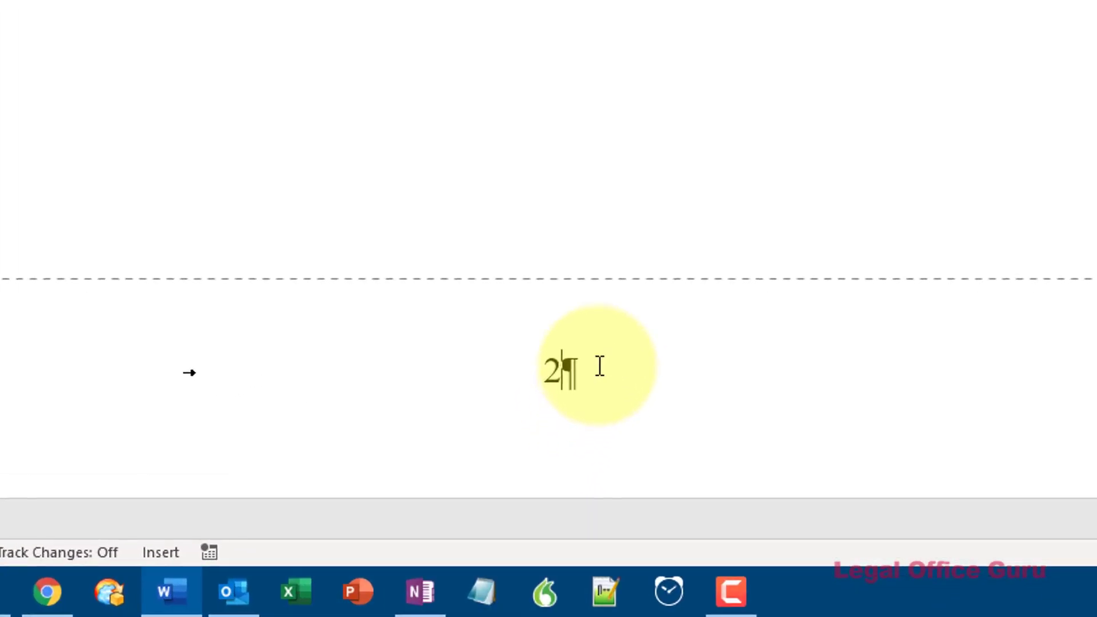
Step: Format section 2 page numbers as lowercase Roman i, ii, iii starting at 1, then close the footer
right_click(553, 372)
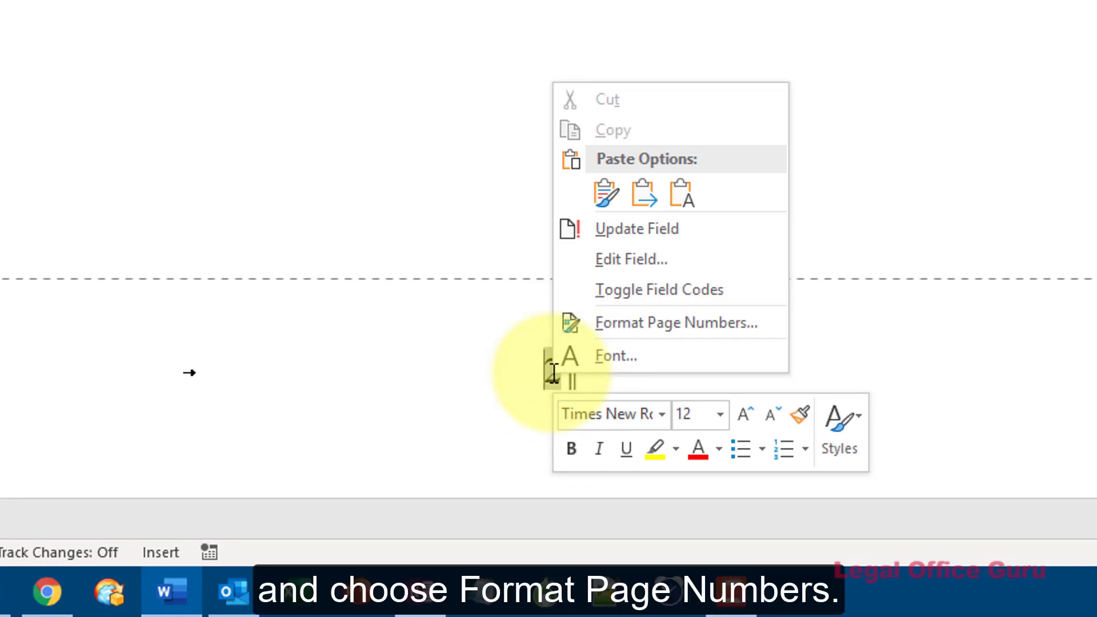
click(653, 334)
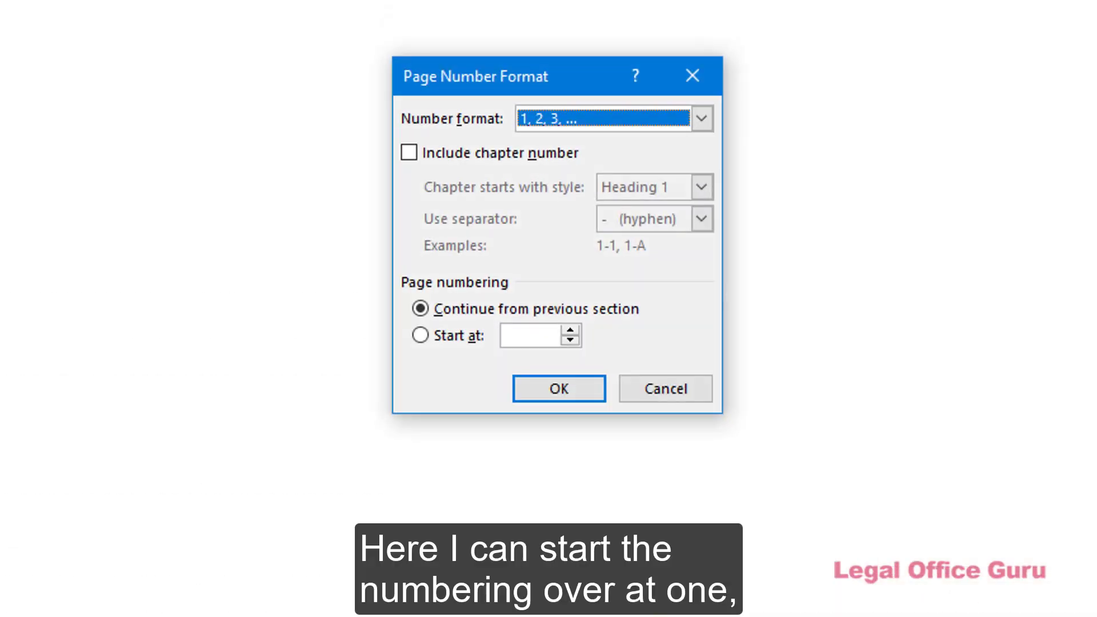
click(453, 337)
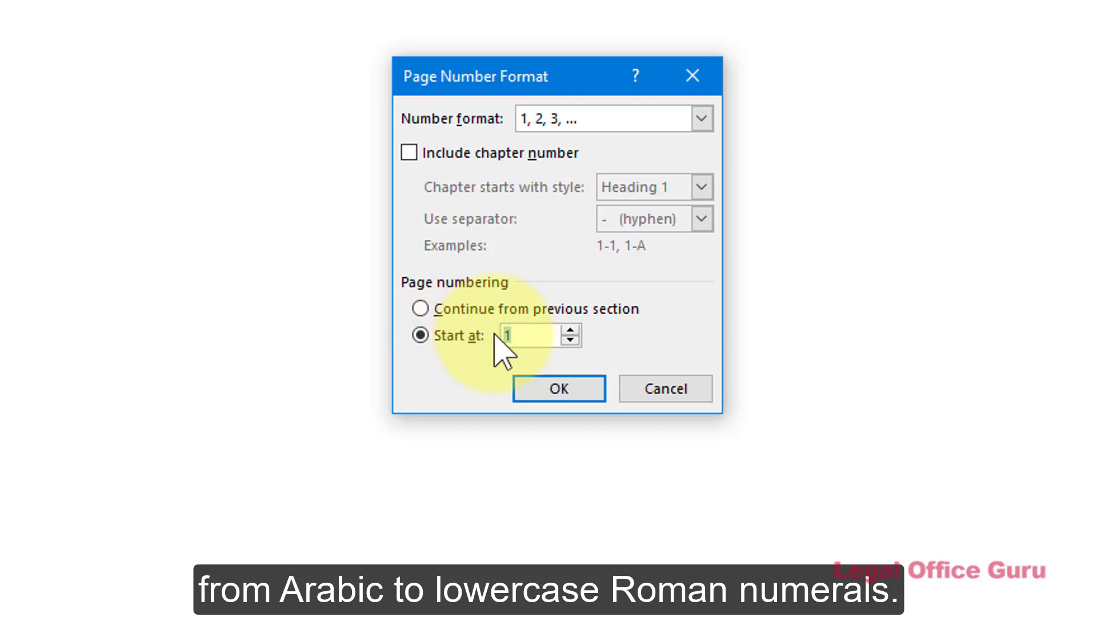
click(580, 120)
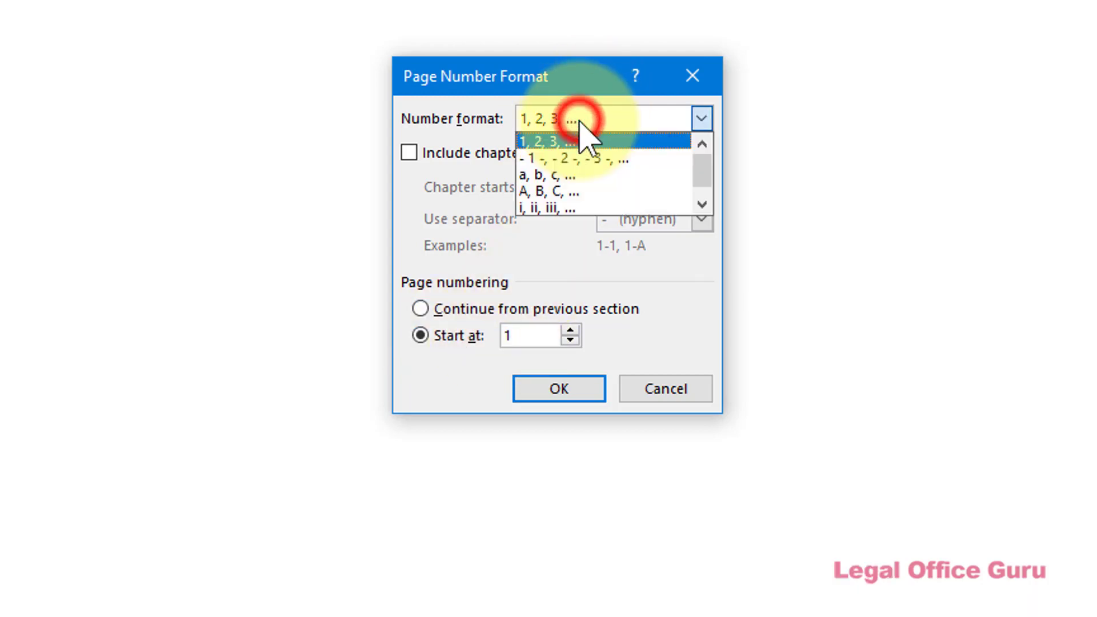
click(560, 207)
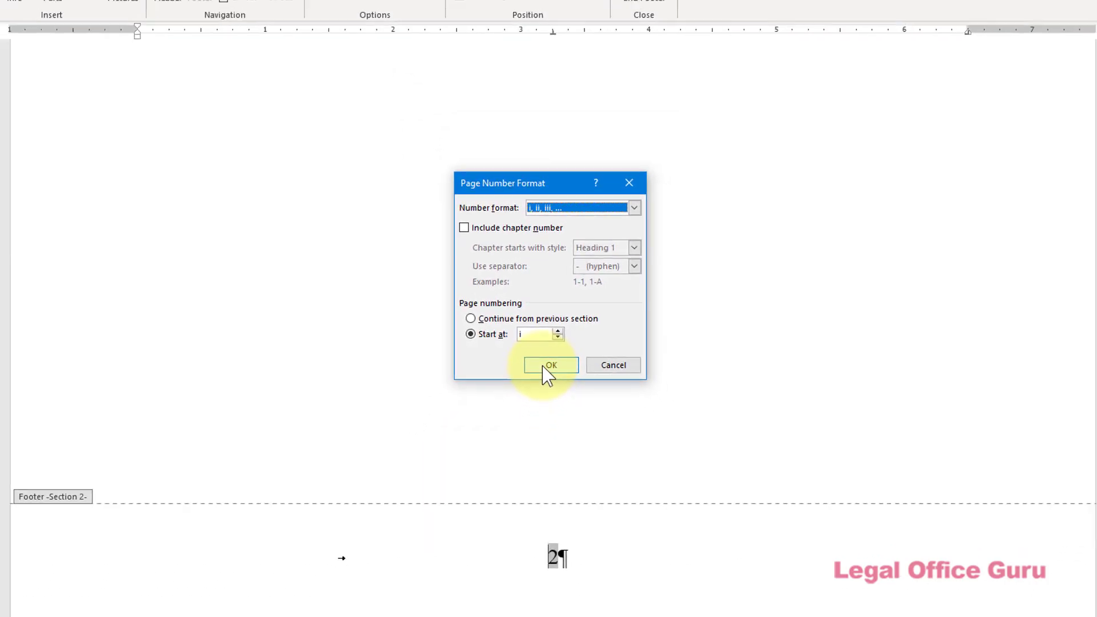
click(546, 368)
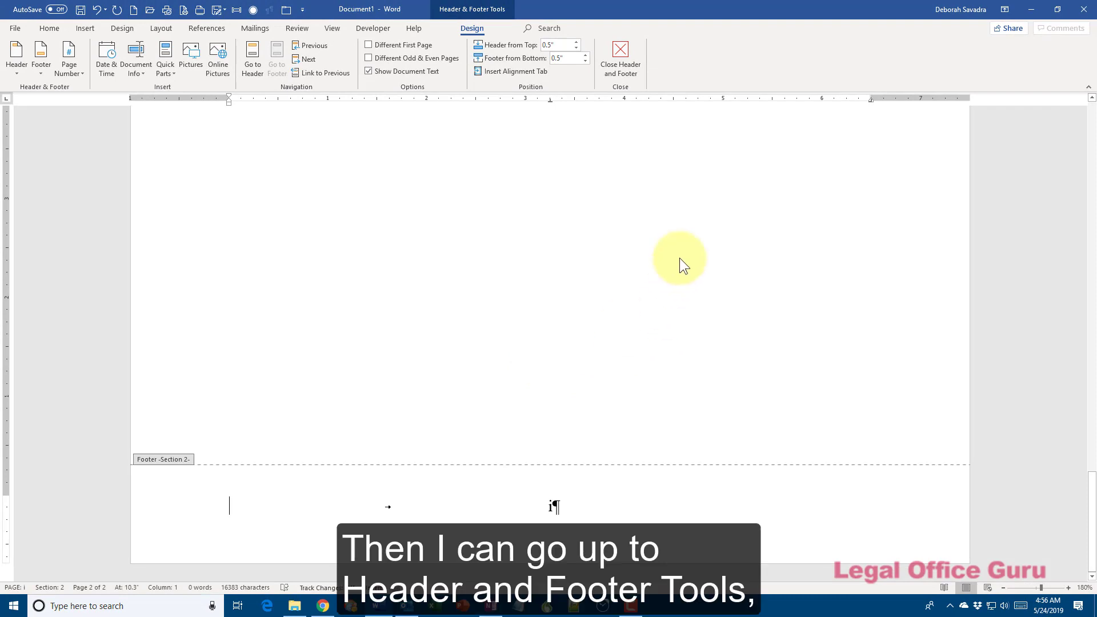
click(632, 57)
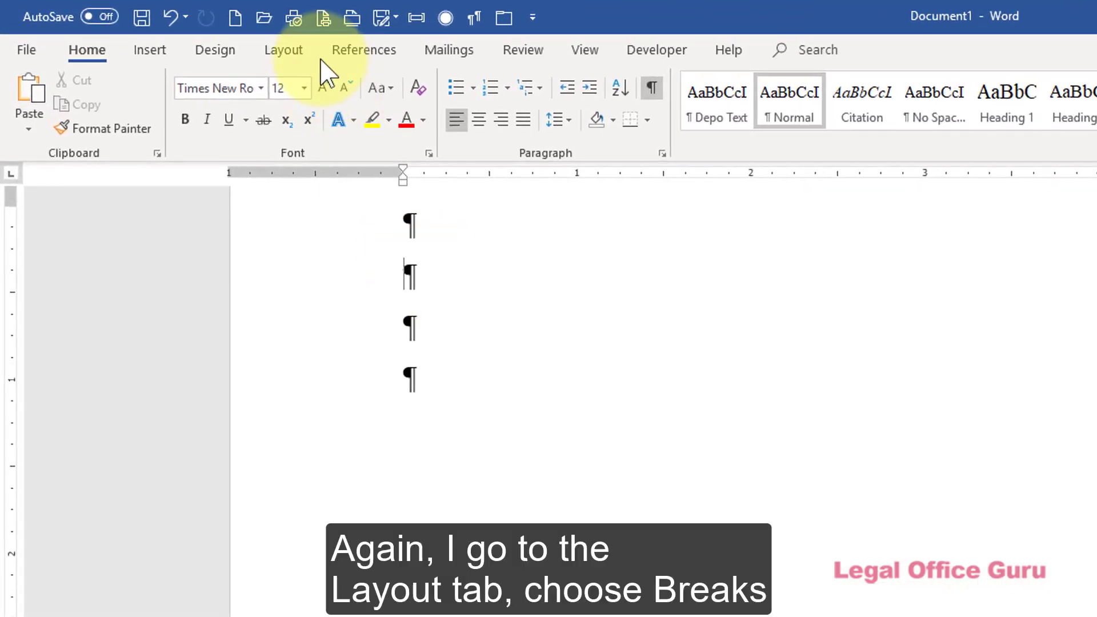
Step: Insert a second Next Page section break so section 3 starts on page 3
click(298, 51)
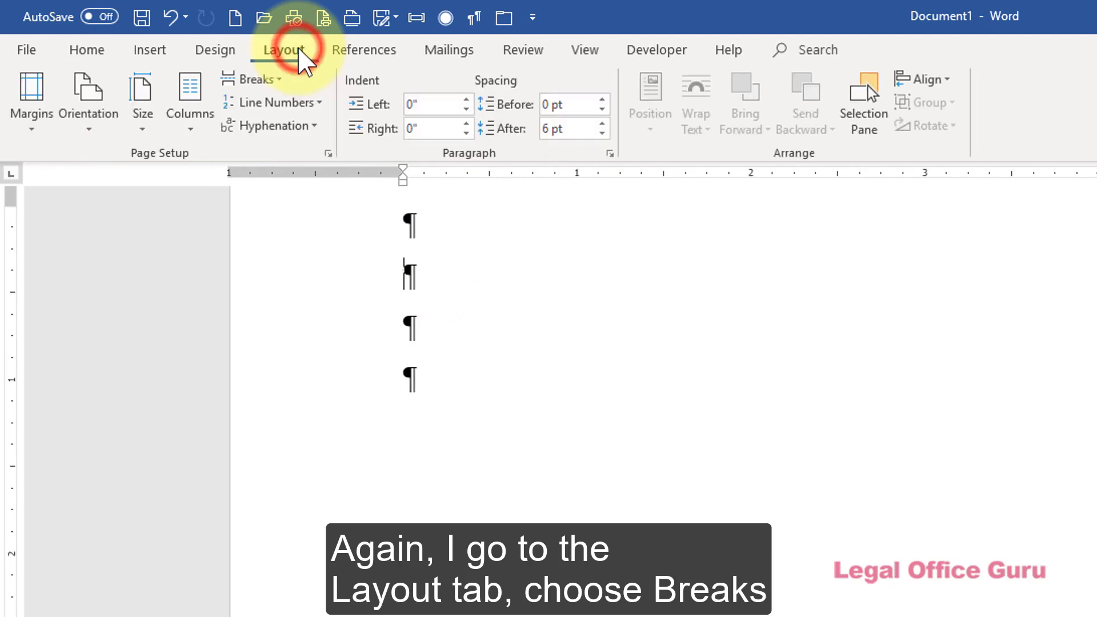
click(277, 85)
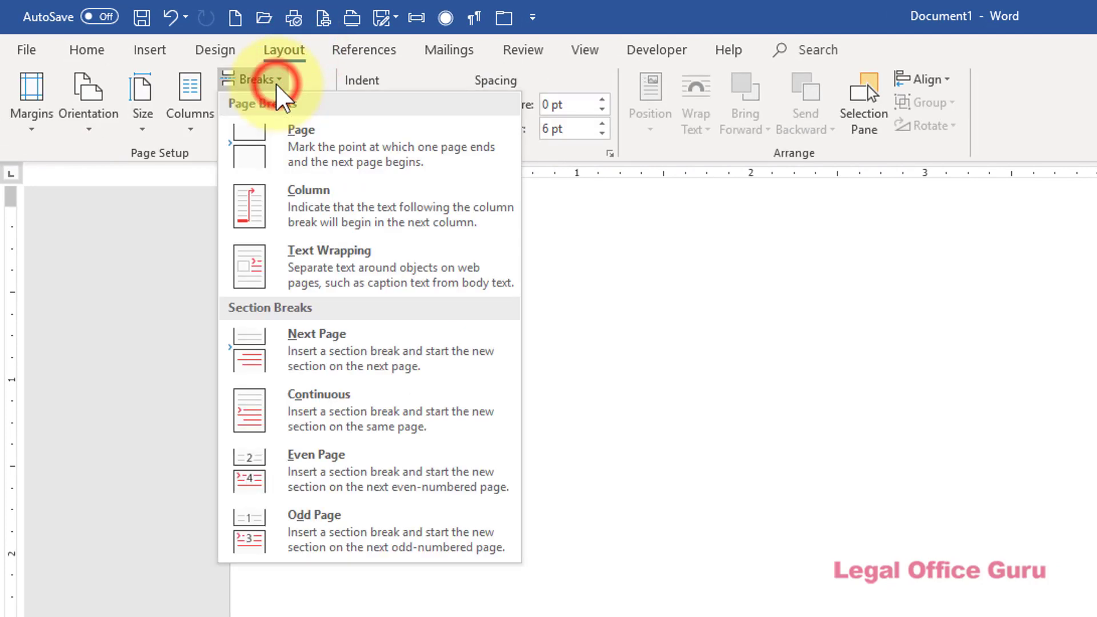
click(316, 370)
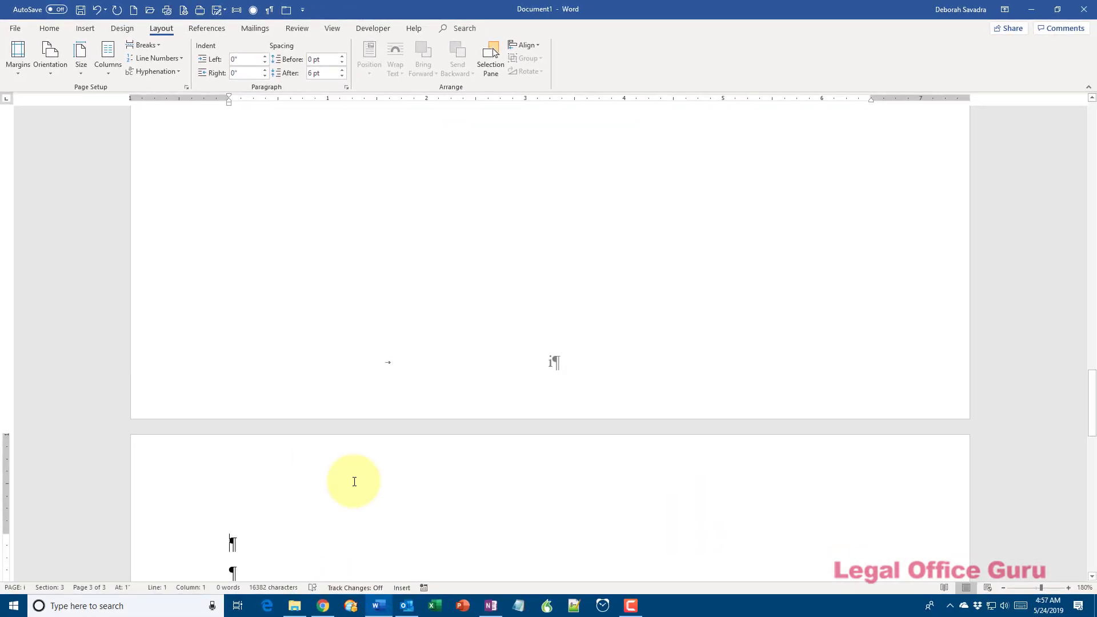
scroll(354, 482, down, 8)
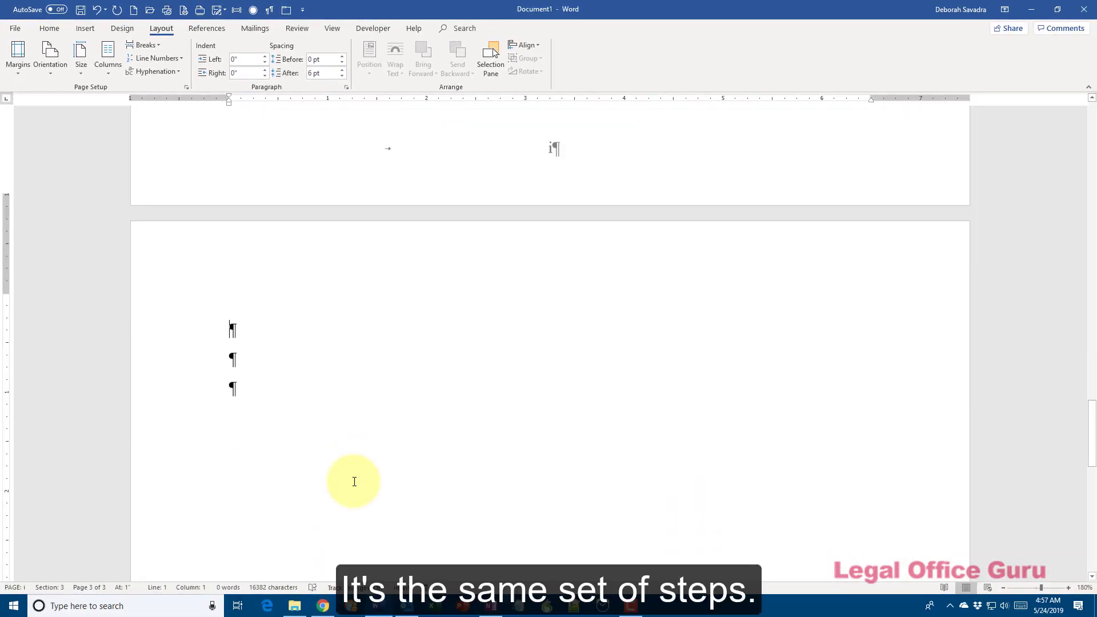
scroll(354, 481, down, 2)
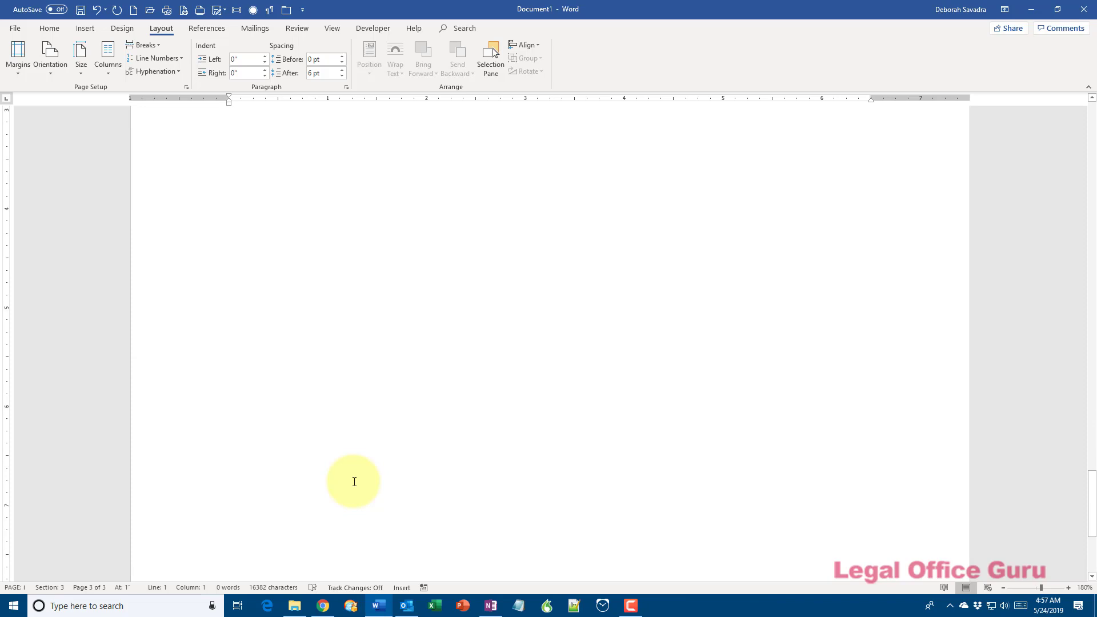
scroll(354, 482, down, 2)
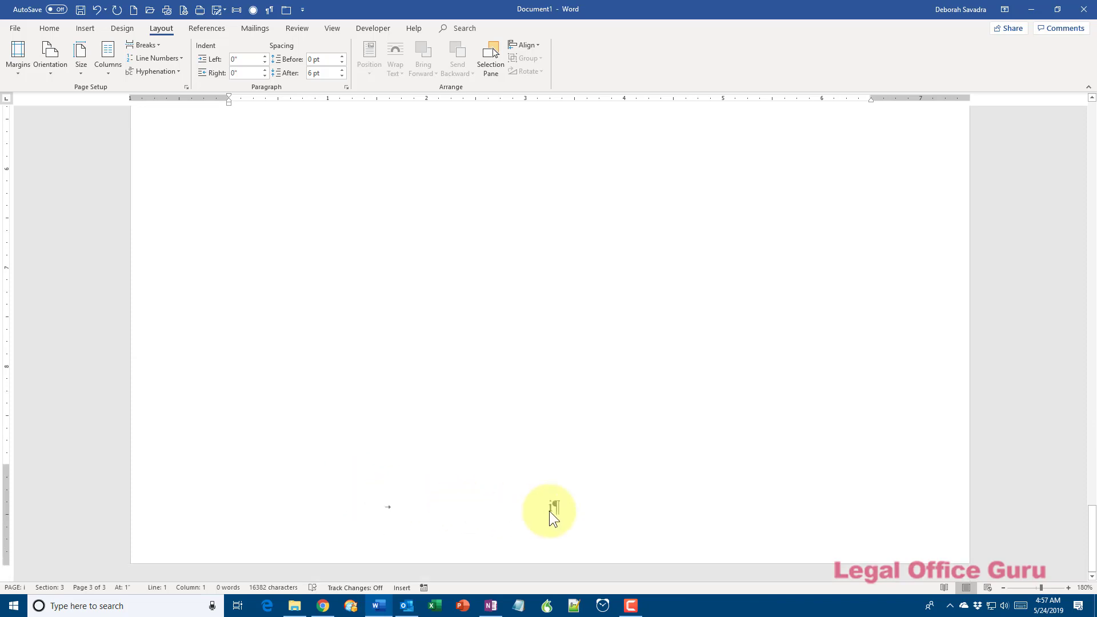
Step: Open the page 3 footer and turn off Link to Previous
double_click(564, 505)
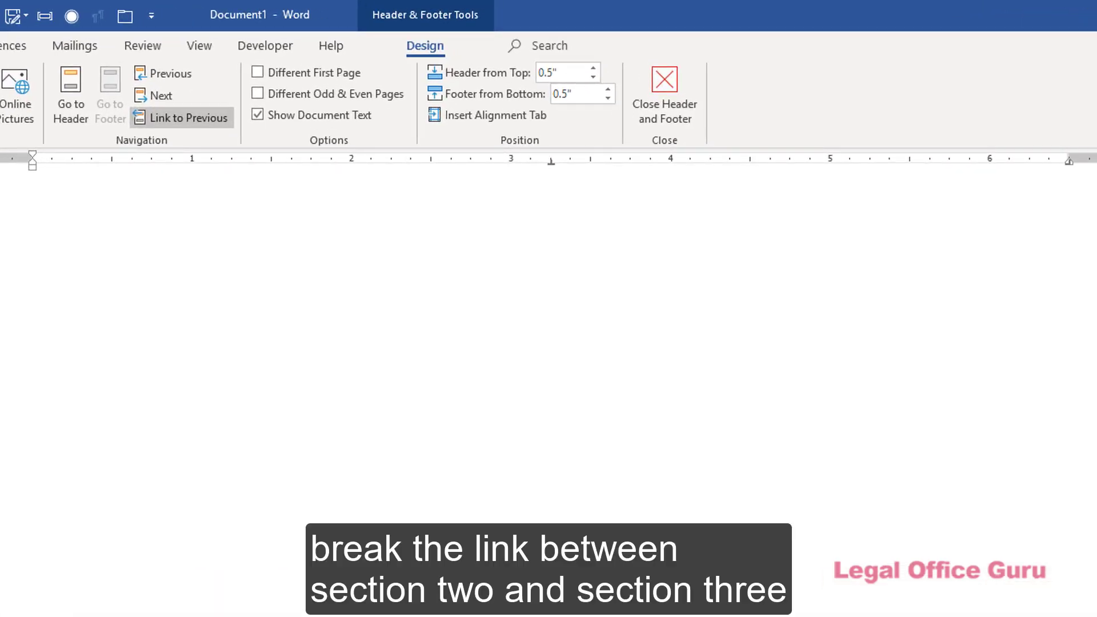
click(217, 118)
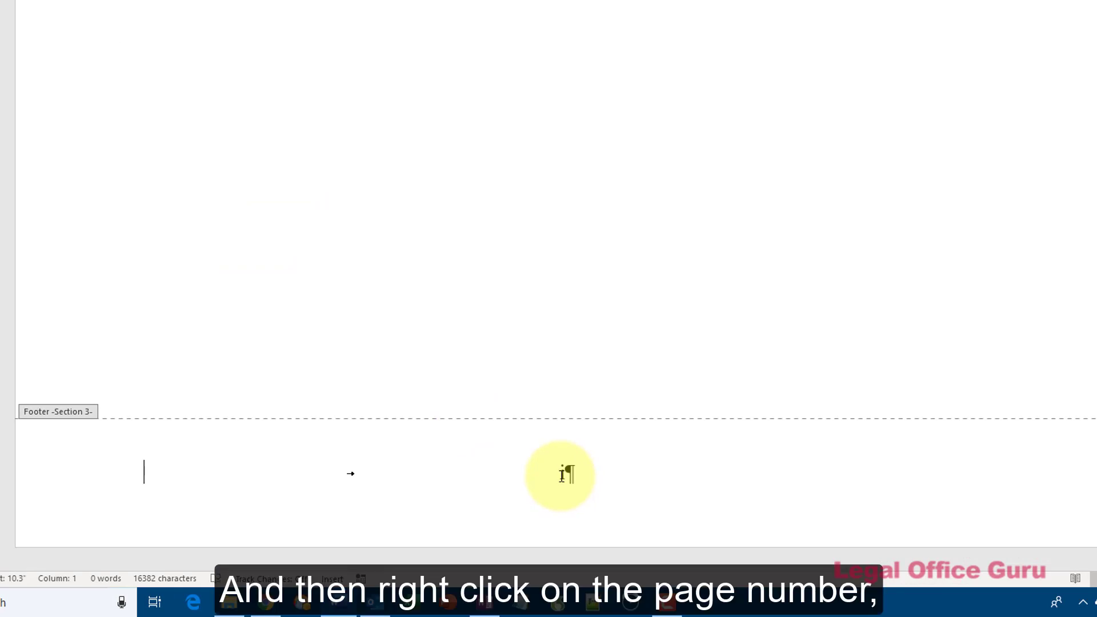
Step: Set section 3 page numbers to Arabic 1, 2, 3 restarting at 1
right_click(561, 475)
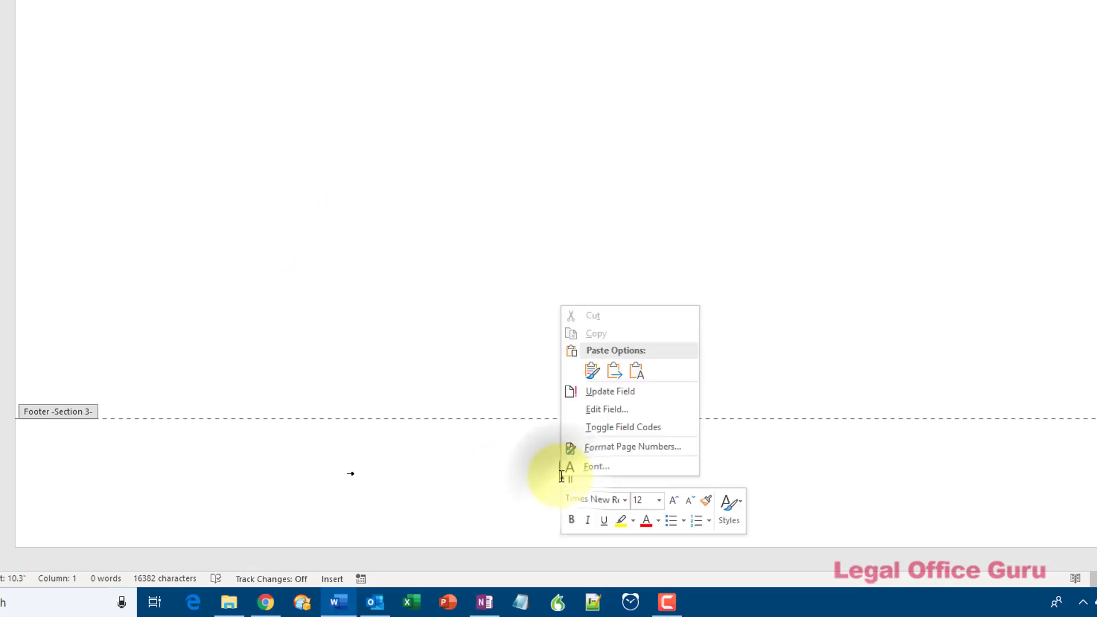
click(598, 448)
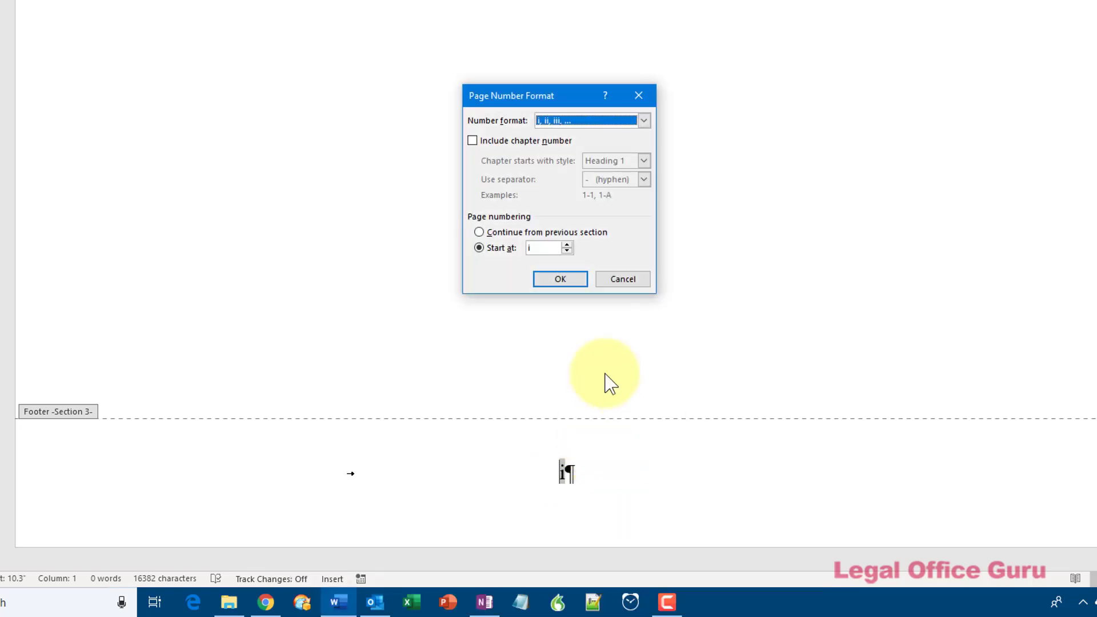
click(644, 120)
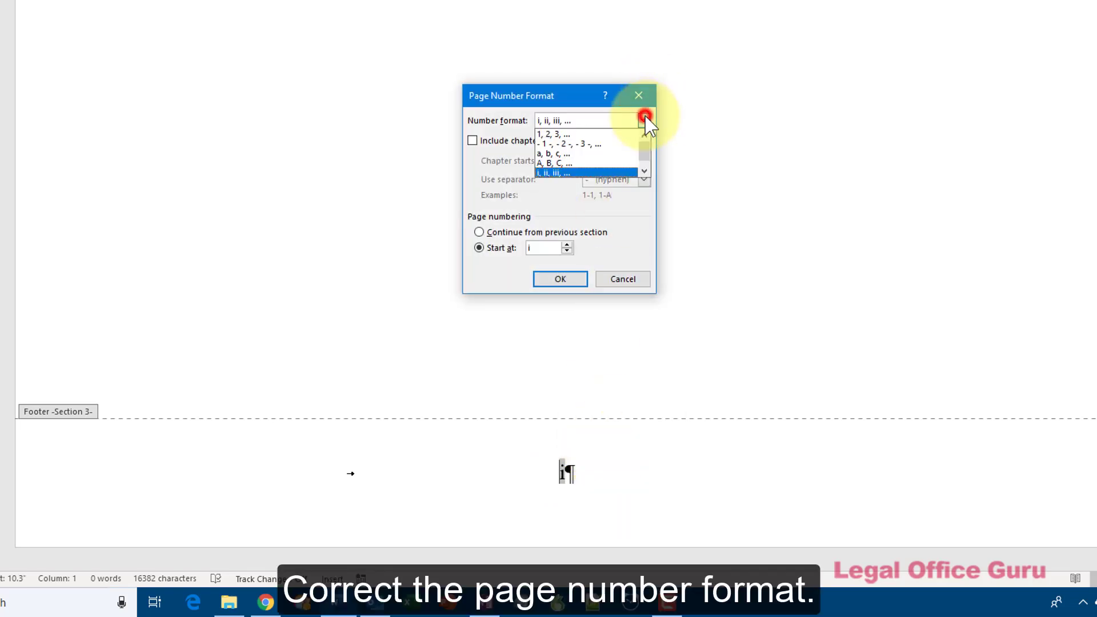
click(626, 135)
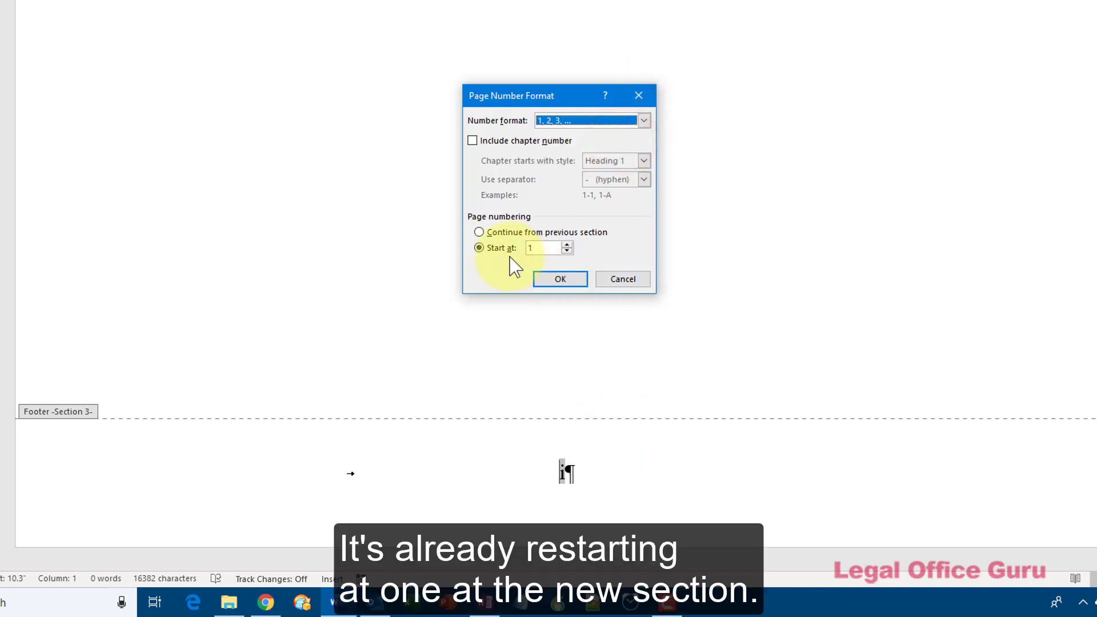
click(565, 285)
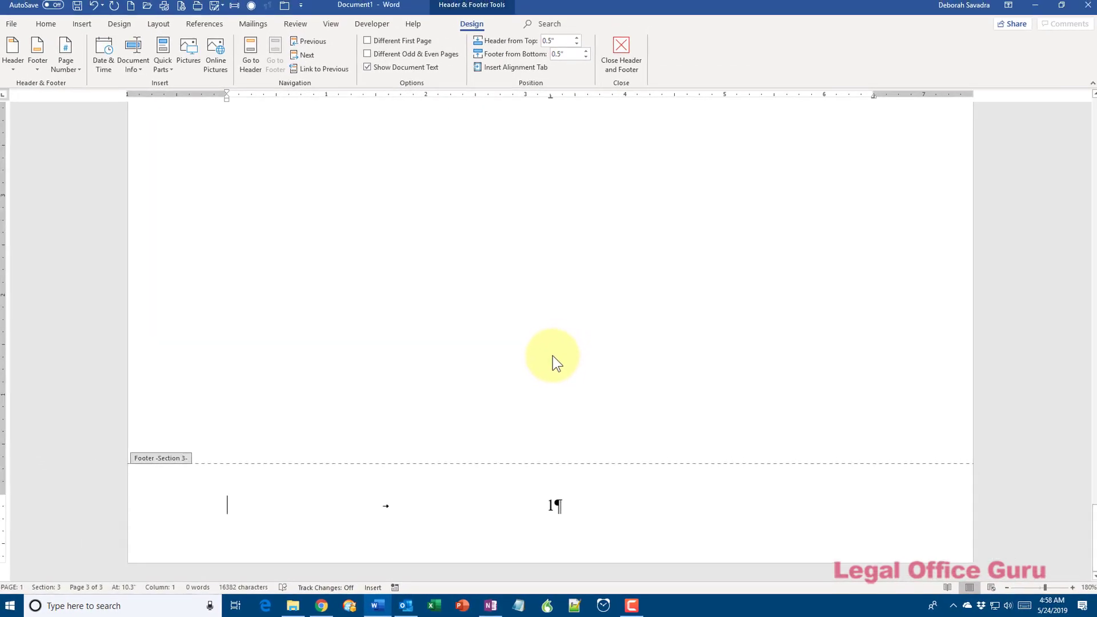
scroll(519, 338, up, 1)
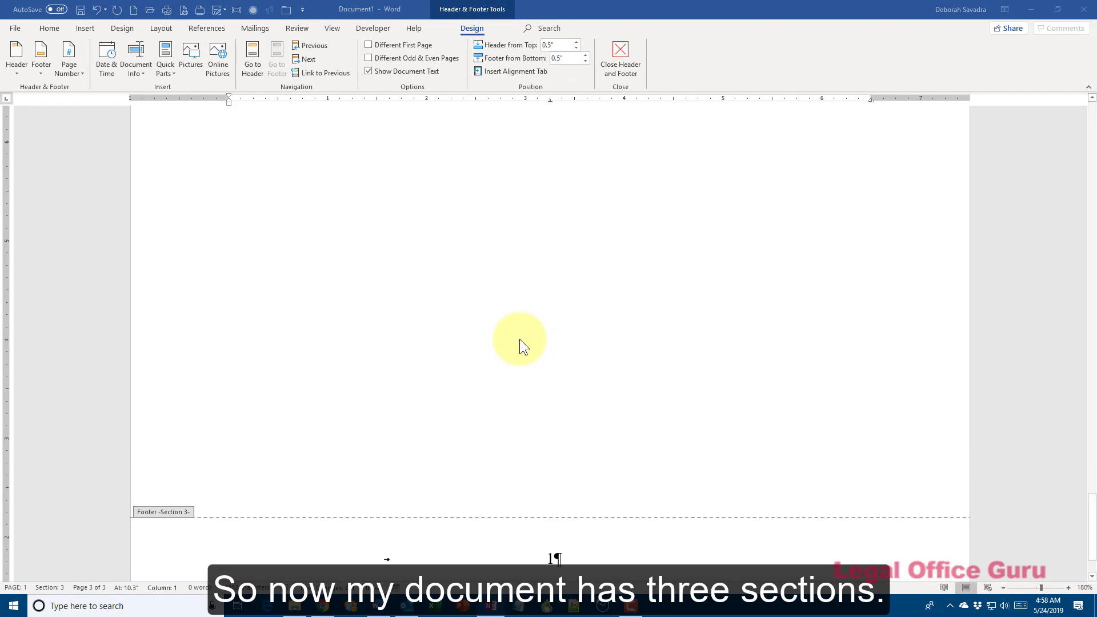
scroll(520, 338, up, 20)
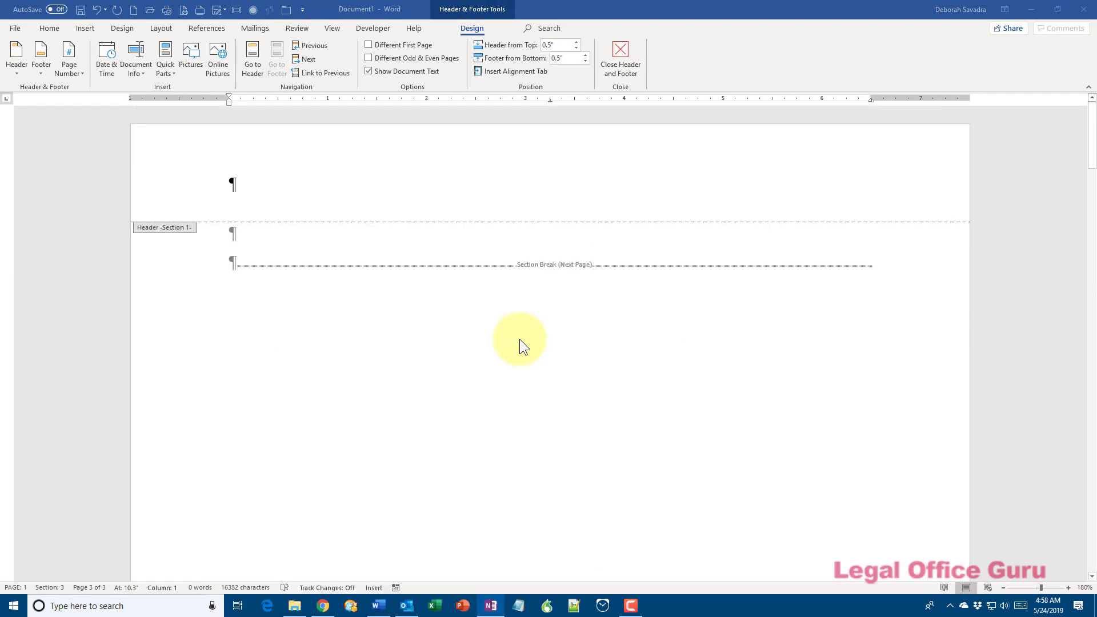
scroll(519, 338, down, 5)
scroll(519, 339, down, 4)
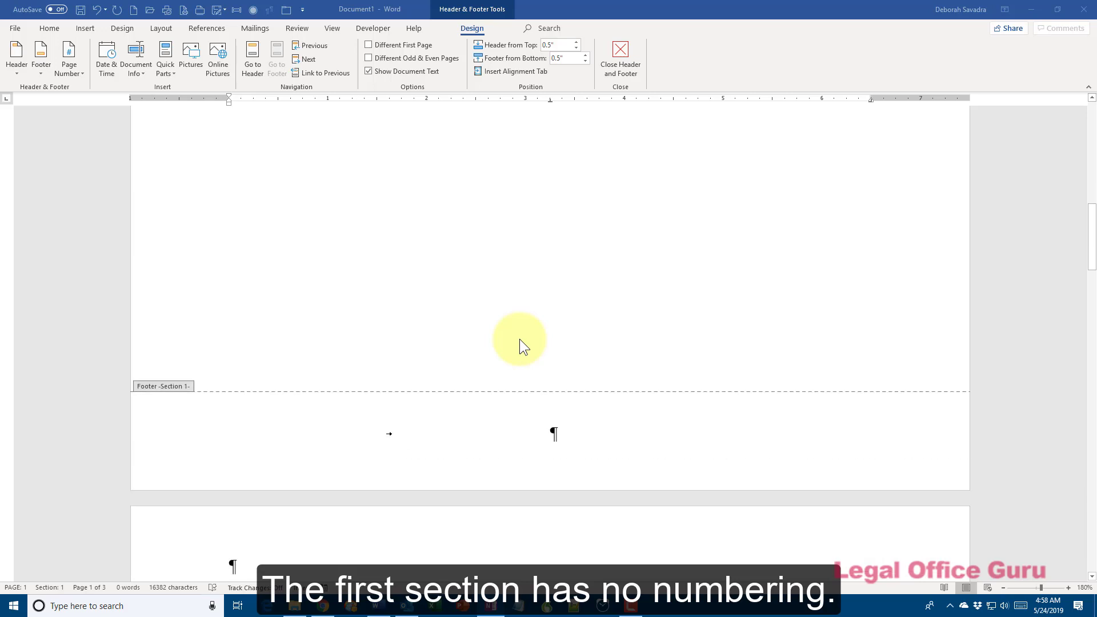
scroll(519, 338, down, 12)
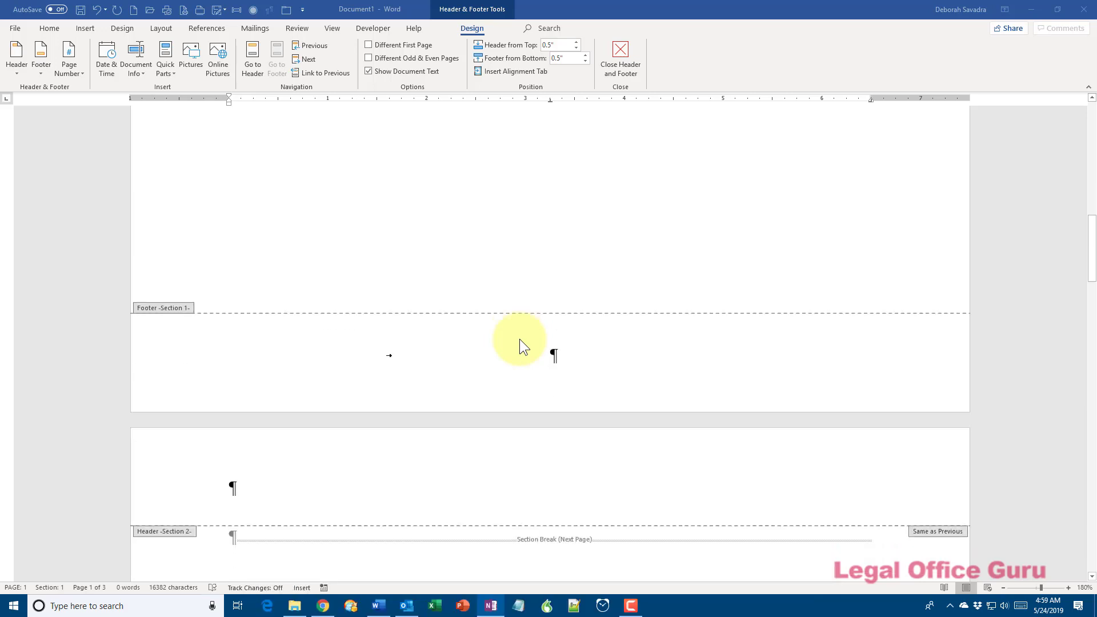
scroll(519, 338, down, 3)
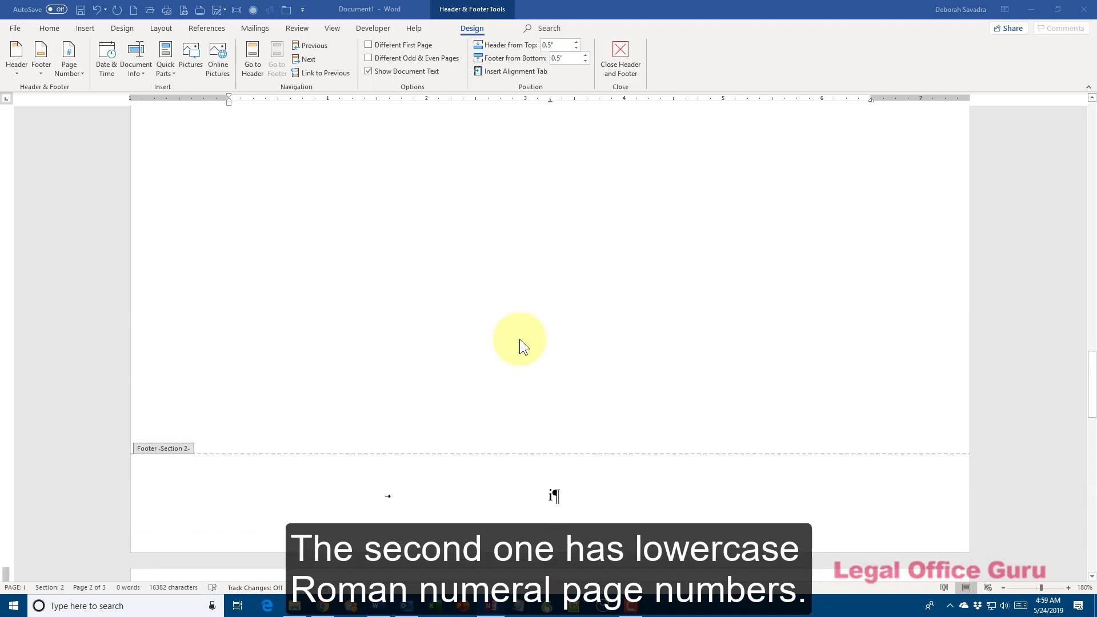
scroll(519, 339, down, 10)
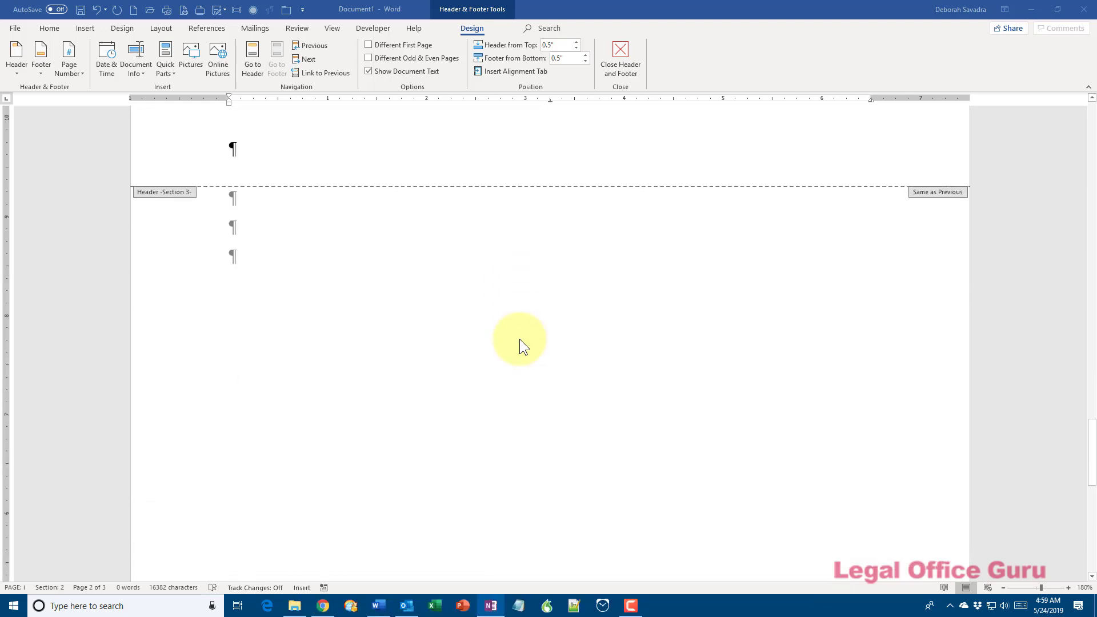
scroll(519, 338, down, 8)
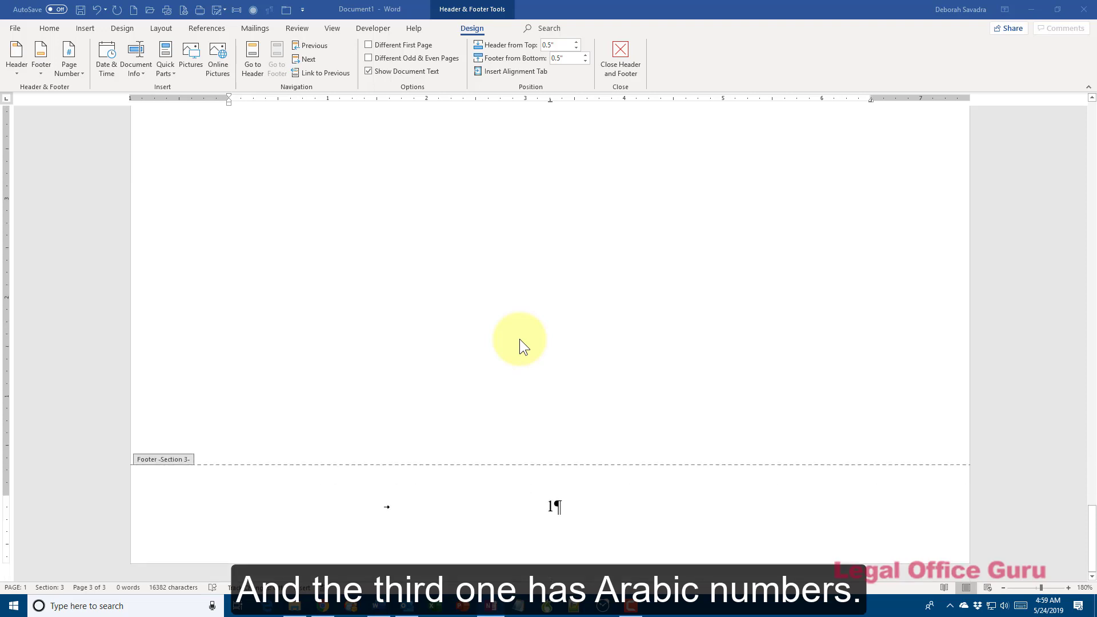